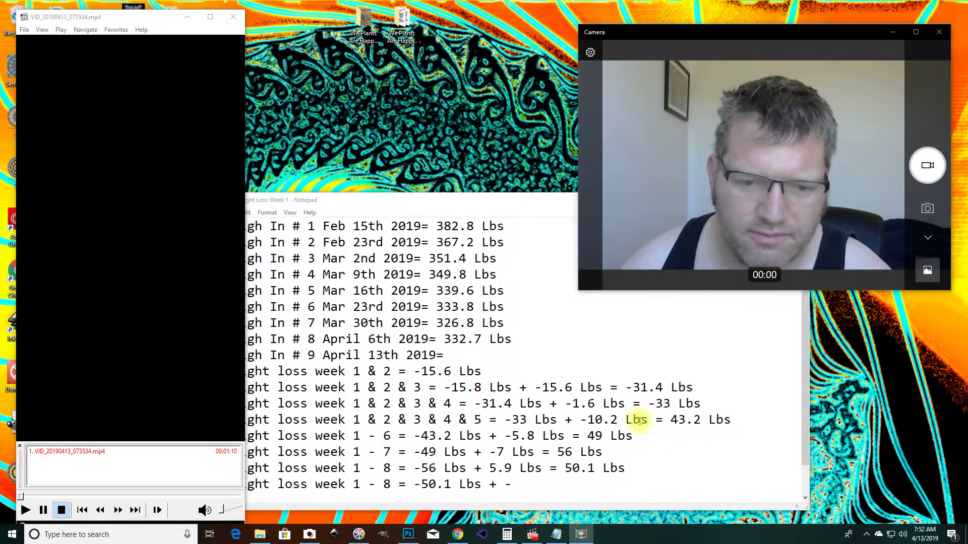
Step: Nudge the weight log window right and start playing the weigh-in video of the scale
{"action": "left_click", "coordinate": [399, 201]}
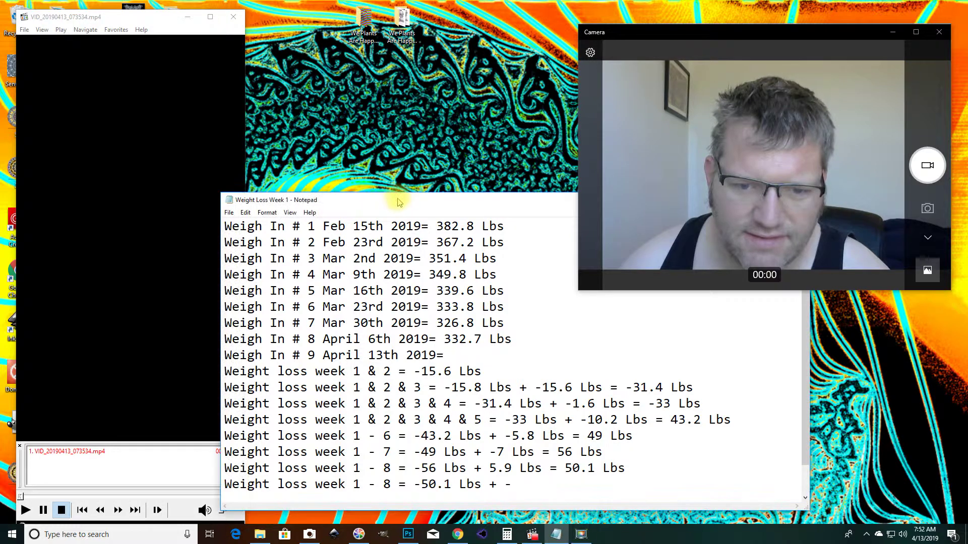
{"action": "left_click_drag", "start_coordinate": [400, 201], "coordinate": [440, 199]}
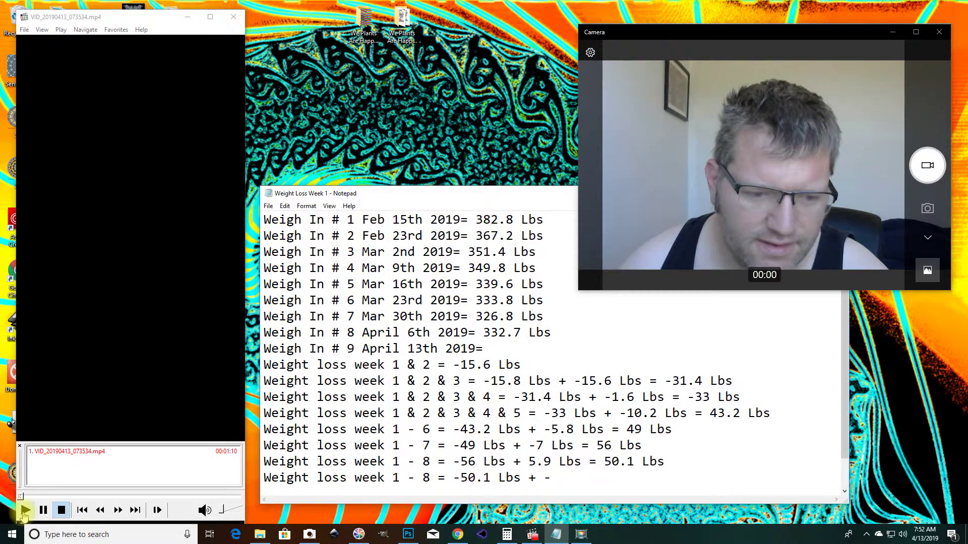
{"action": "left_click", "coordinate": [24, 511]}
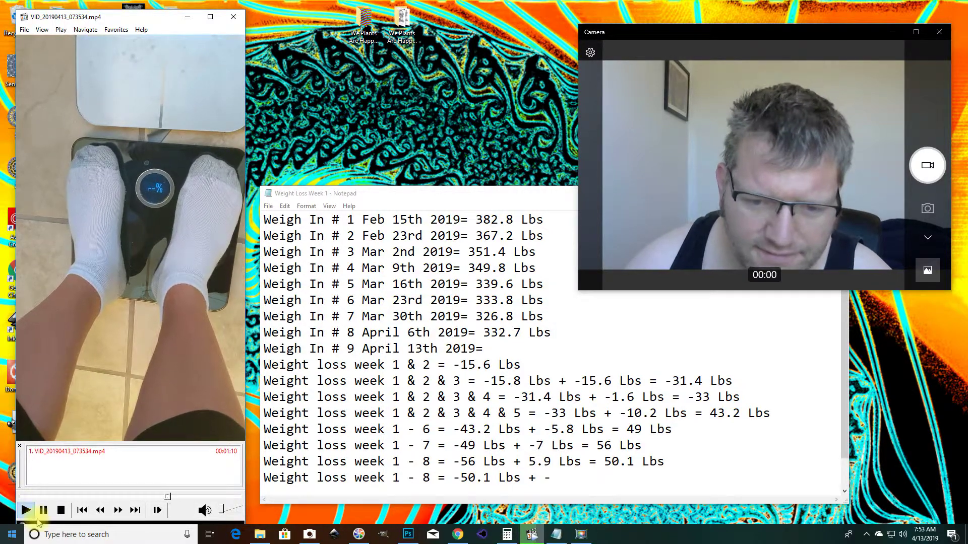
Step: Enter 320.9 Lbs after the April 13th 2019 date on the Weigh In # 9 line
{"action": "left_click", "coordinate": [499, 348]}
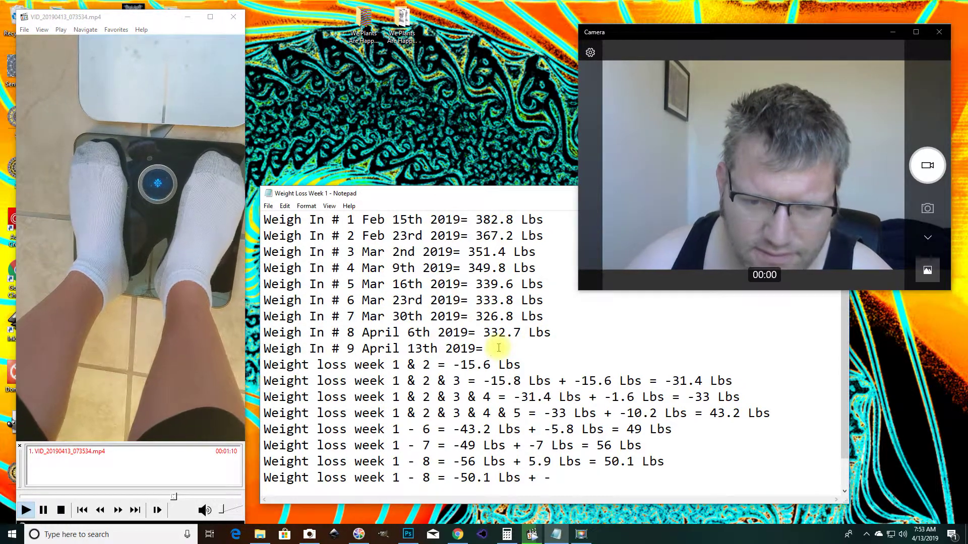
{"action": "type", "text": "32"}
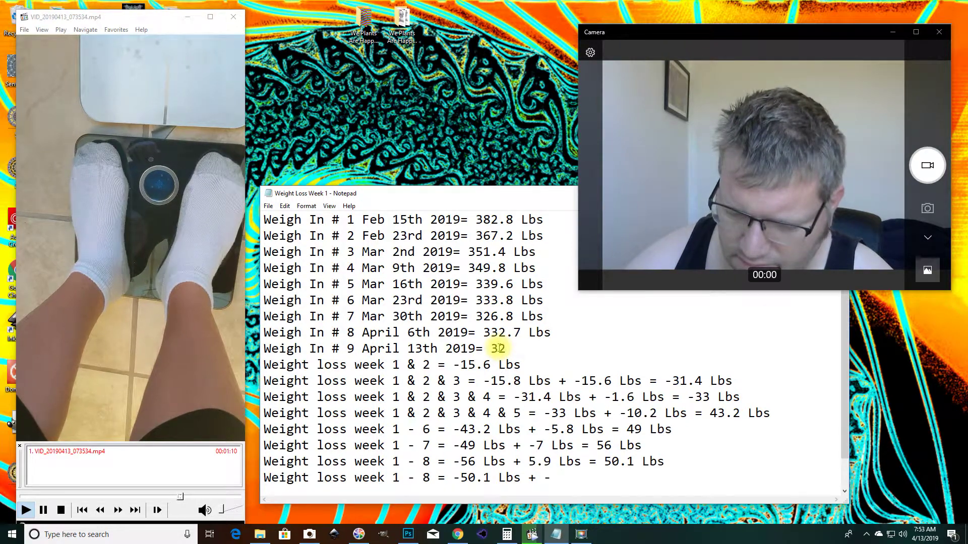
{"action": "type", "text": "0.9"}
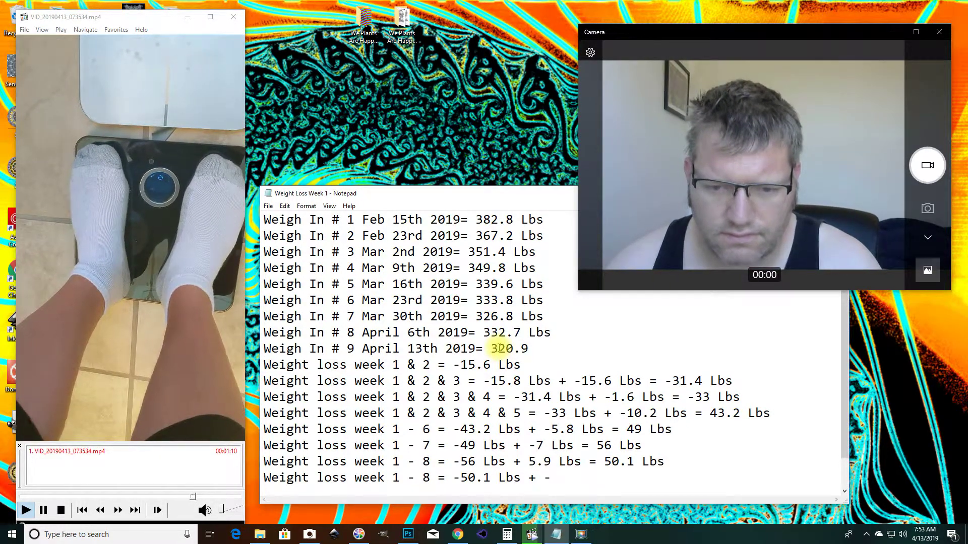
{"action": "type", "text": " Lbs"}
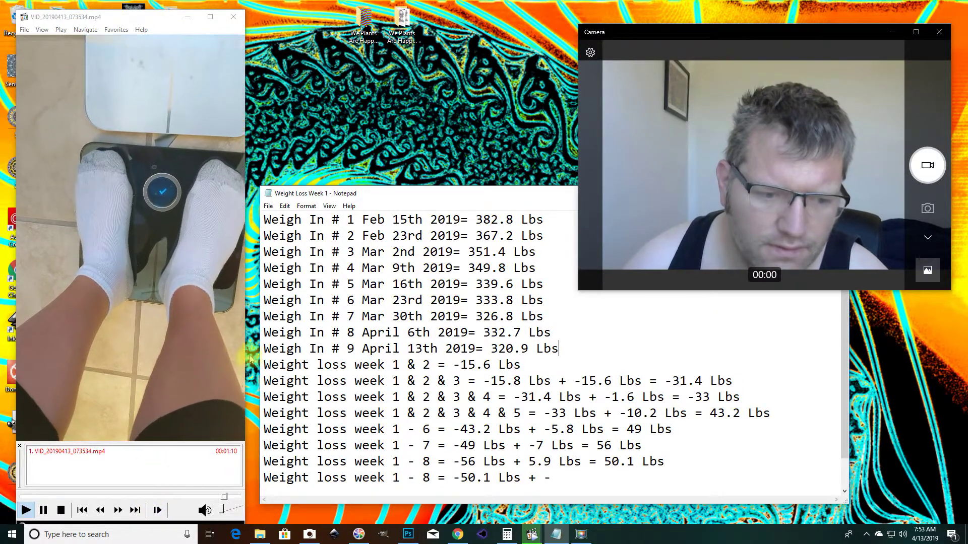
Step: Close the Media Player Classic video and launch Calculator by searching 'calc'
{"action": "left_click", "coordinate": [239, 19]}
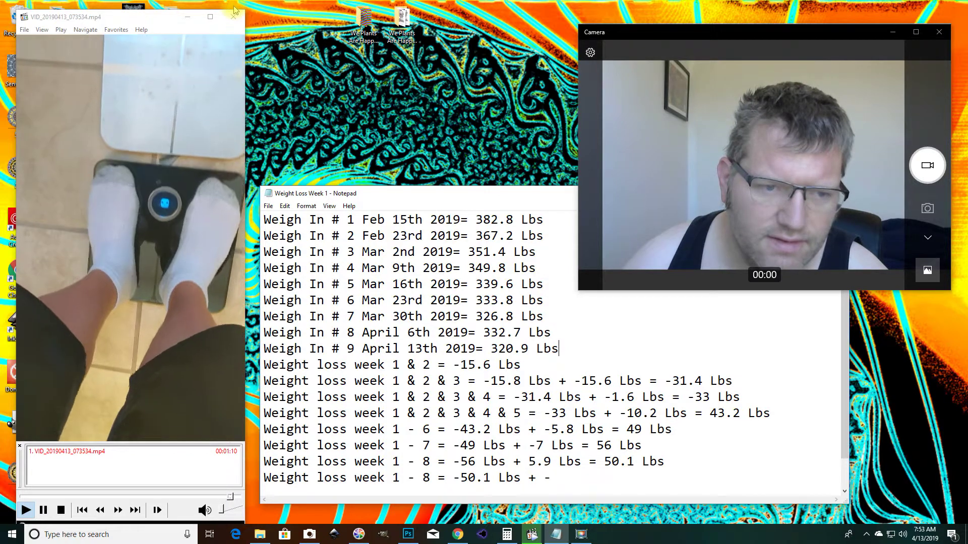
{"action": "left_click", "coordinate": [240, 19]}
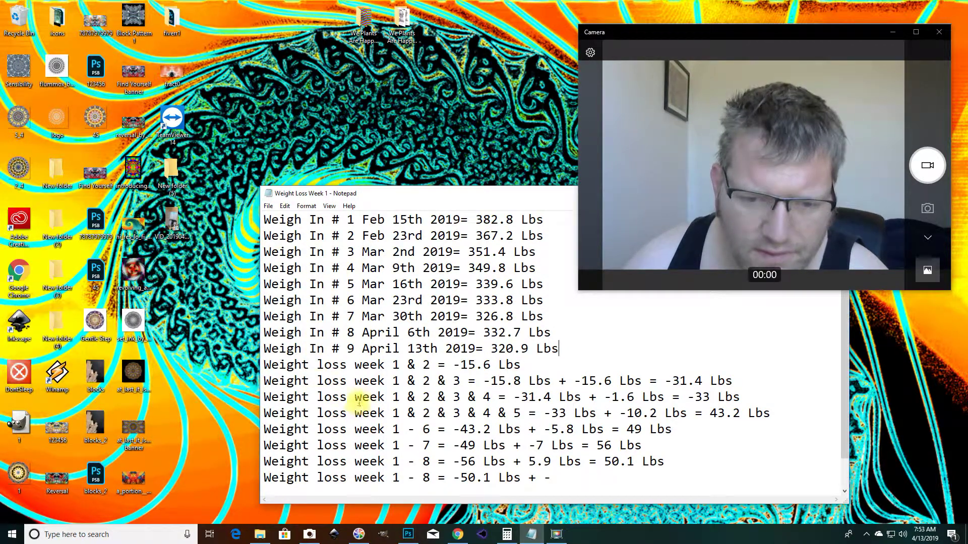
{"action": "left_click", "coordinate": [110, 539]}
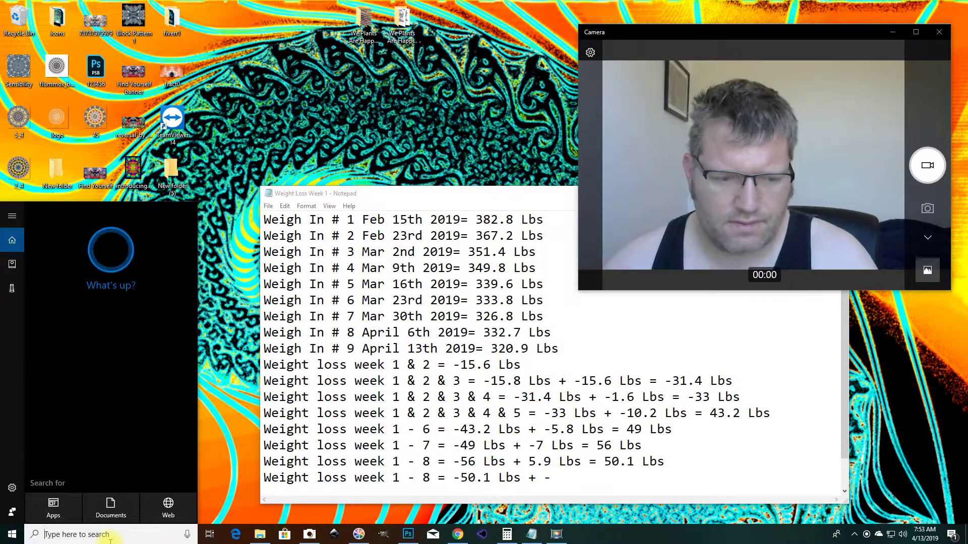
{"action": "type", "text": "calc"}
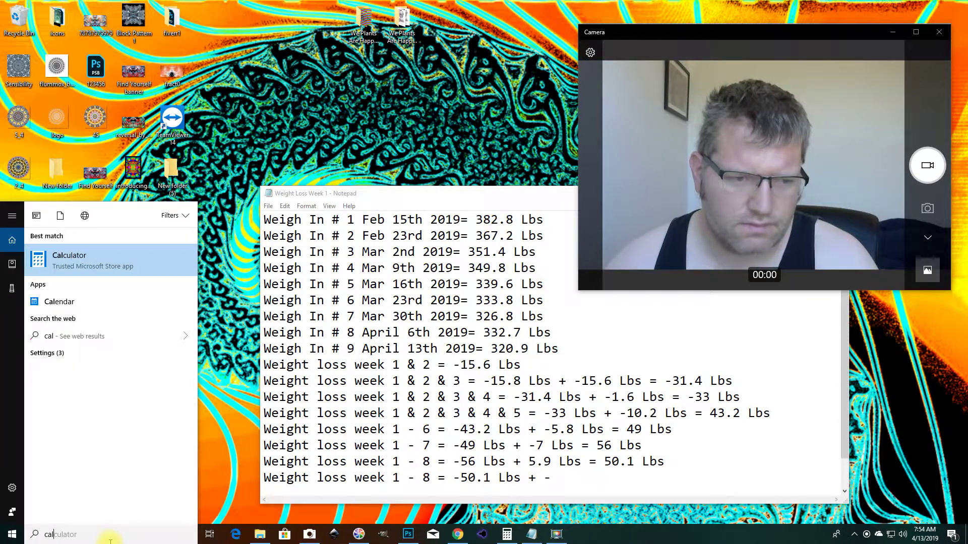
{"action": "key", "text": "Return"}
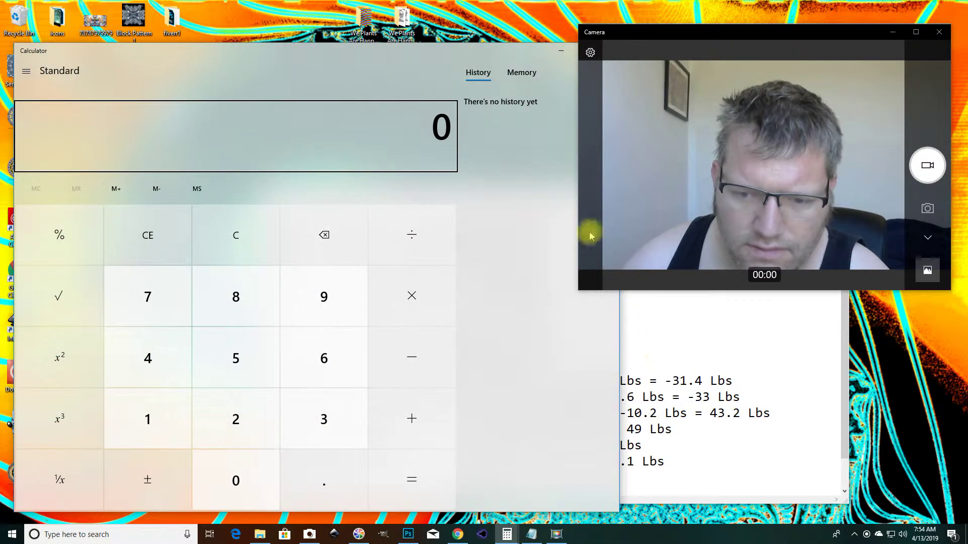
Step: Arrange Calculator beside the weight log and compute 332.7 - 320.9 = 11.8
{"action": "mouse_move", "coordinate": [496, 55]}
{"action": "left_mouse_down"}
{"action": "mouse_move", "coordinate": [643, 348]}
{"action": "mouse_move", "coordinate": [700, 364]}
{"action": "mouse_move", "coordinate": [361, 52]}
{"action": "mouse_move", "coordinate": [381, 30]}
{"action": "left_mouse_up"}
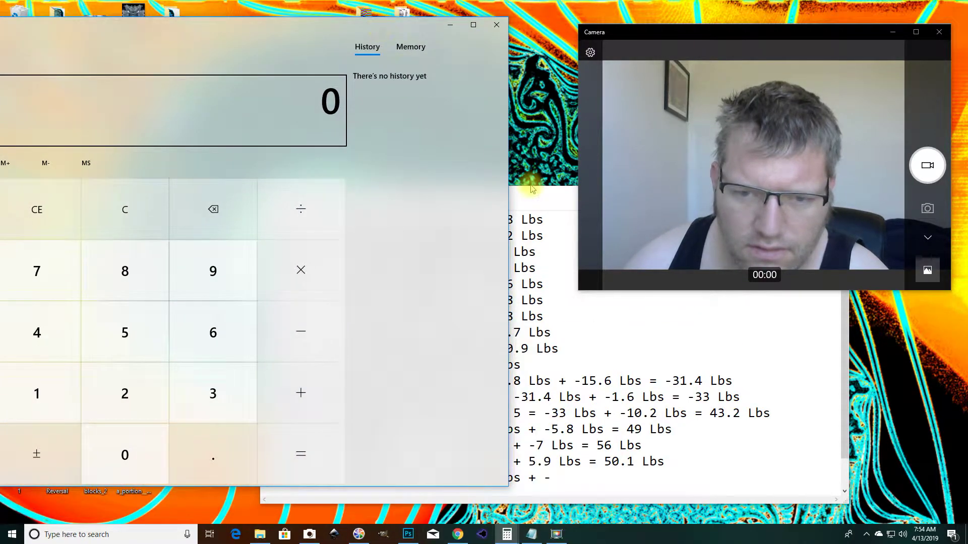
{"action": "mouse_move", "coordinate": [529, 189]}
{"action": "left_mouse_down"}
{"action": "mouse_move", "coordinate": [704, 285]}
{"action": "mouse_move", "coordinate": [735, 248]}
{"action": "mouse_move", "coordinate": [747, 253]}
{"action": "left_mouse_up"}
{"action": "left_click", "coordinate": [328, 20]}
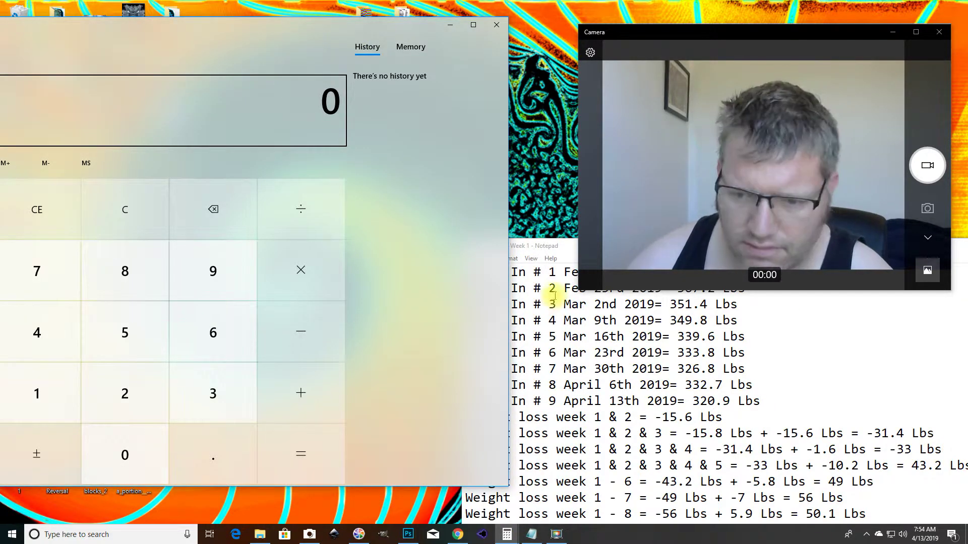
{"action": "type", "text": "3"}
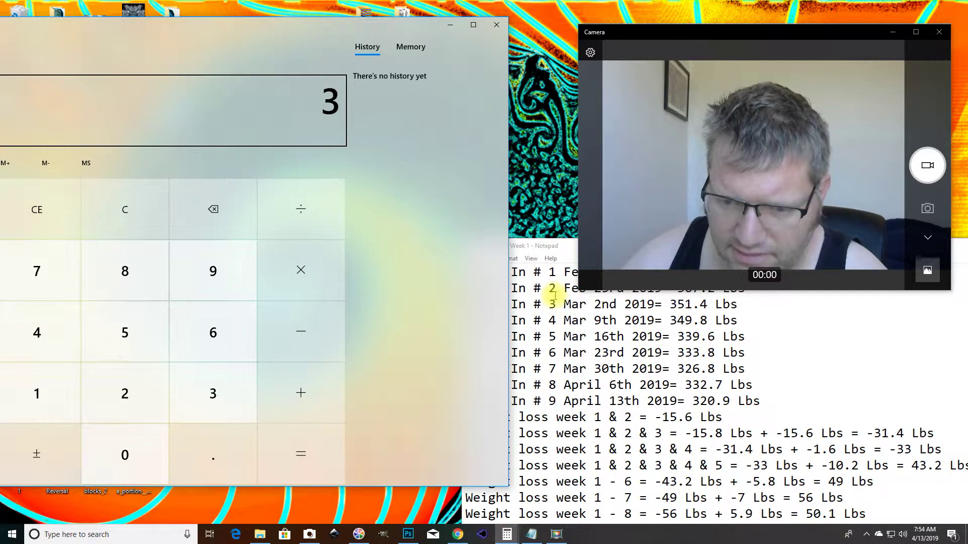
{"action": "type", "text": "32.7 - "}
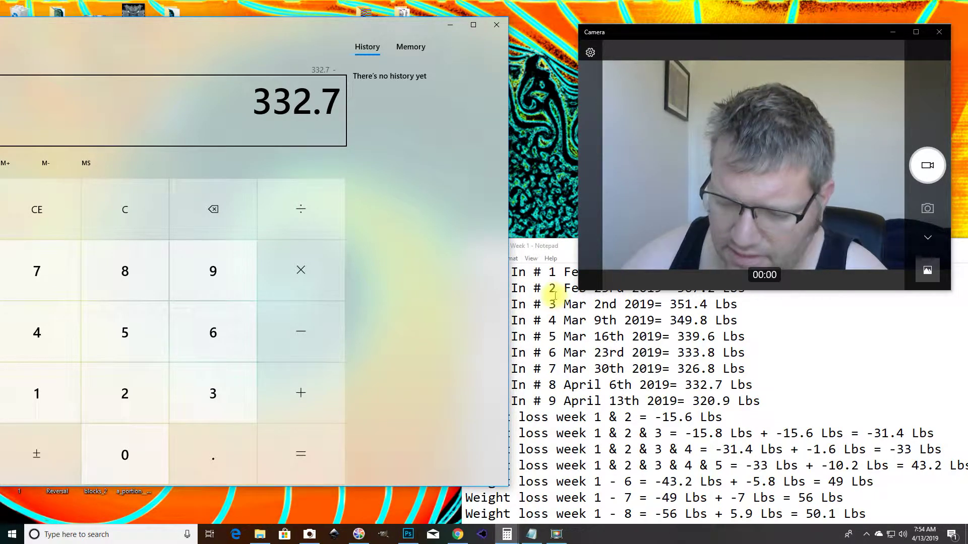
{"action": "type", "text": "32"}
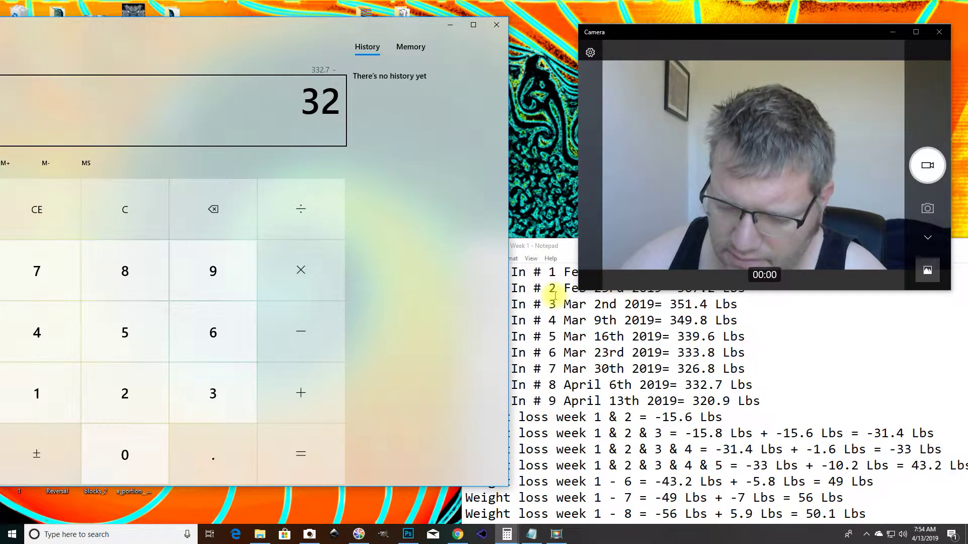
{"action": "type", "text": "0.9"}
{"action": "key", "text": "Return"}
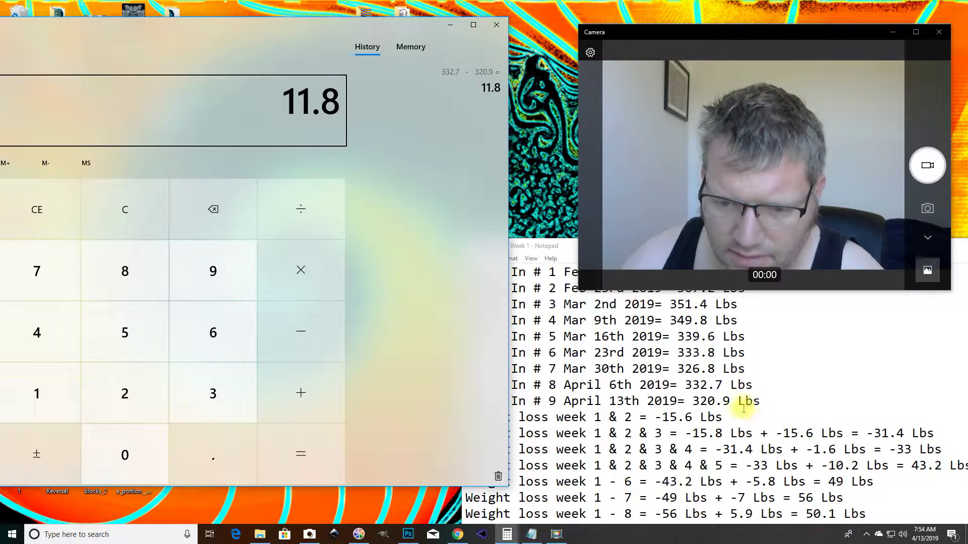
{"action": "scroll", "coordinate": [758, 409], "scroll_direction": "down", "scroll_amount": 1}
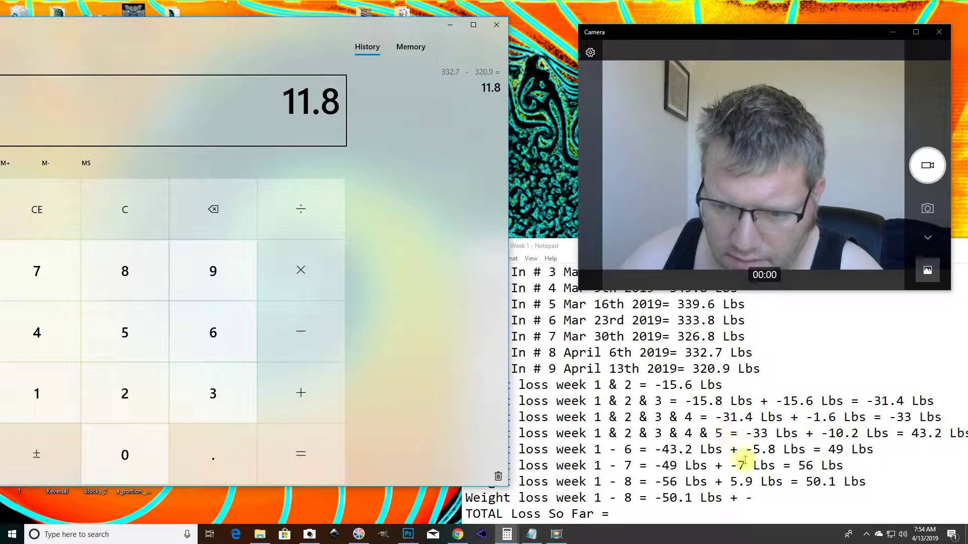
Step: Append '11.8 Lbs =' after '-50.1 Lbs + -' on the week 1 - 8 loss line
{"action": "left_click", "coordinate": [756, 499]}
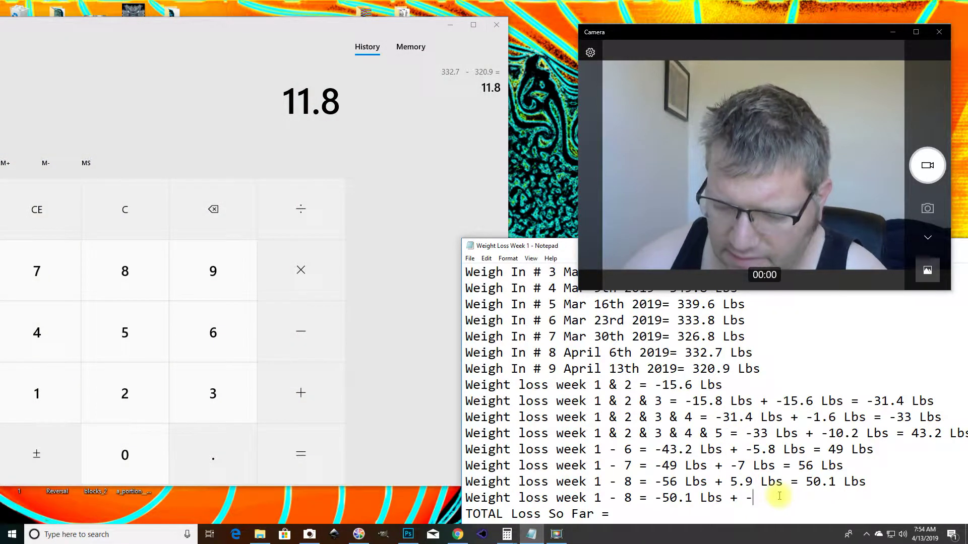
{"action": "type", "text": "11.8"}
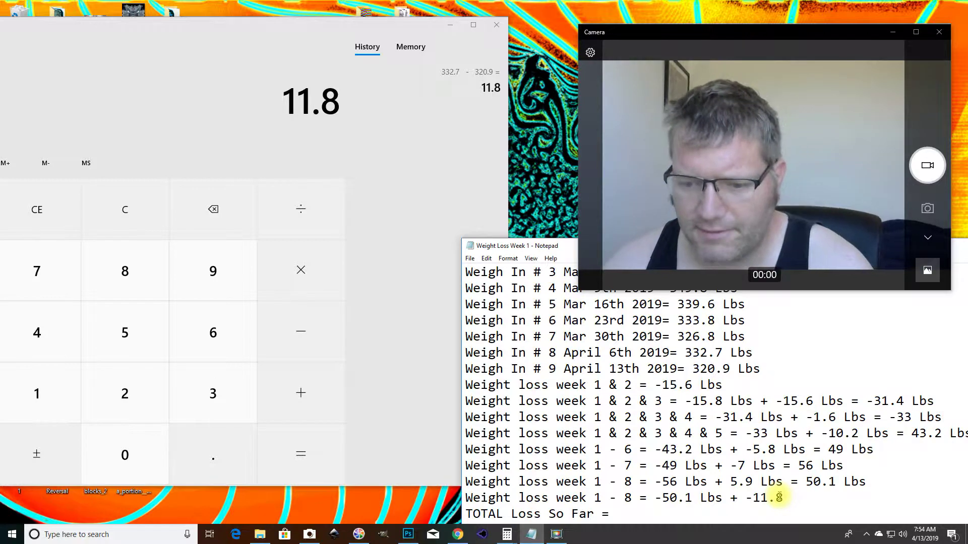
{"action": "type", "text": " Lbs "}
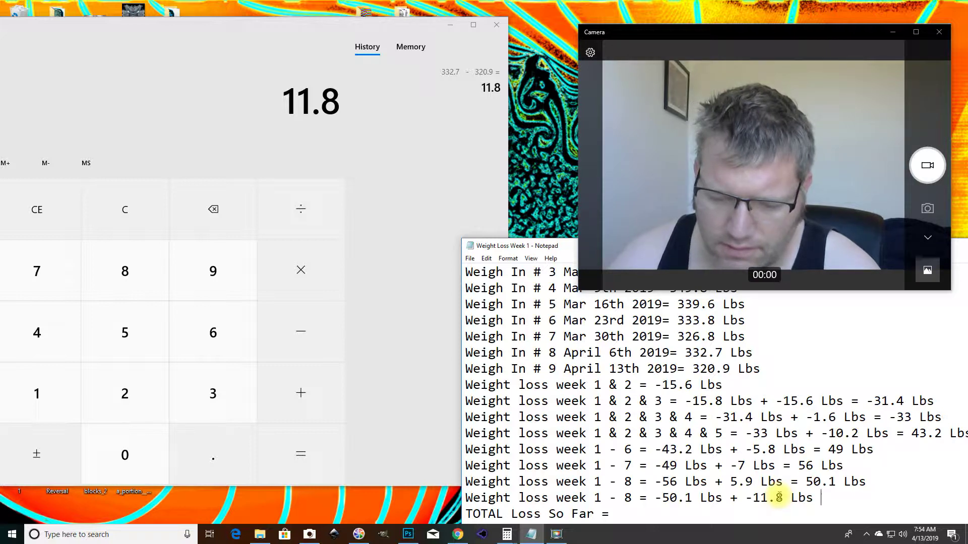
{"action": "type", "text": "="}
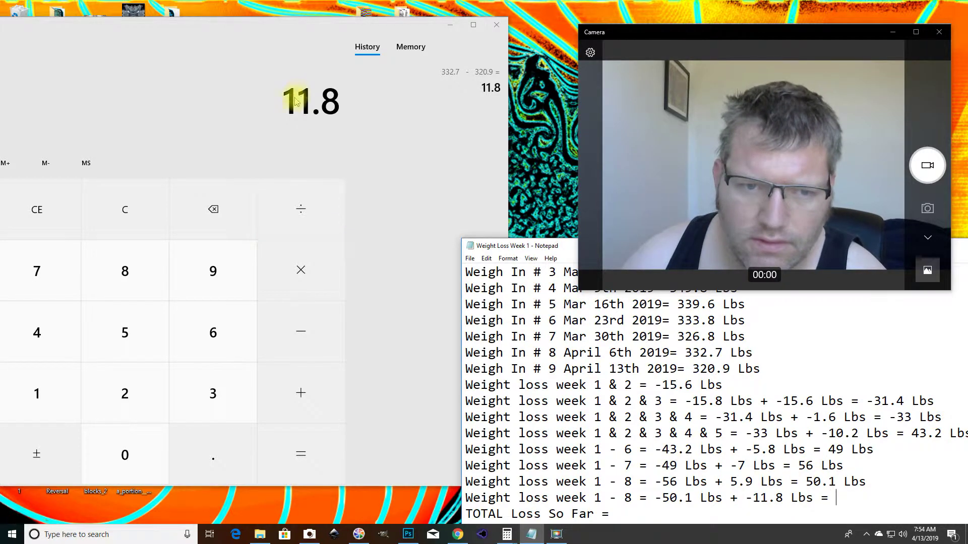
{"action": "left_click", "coordinate": [301, 369]}
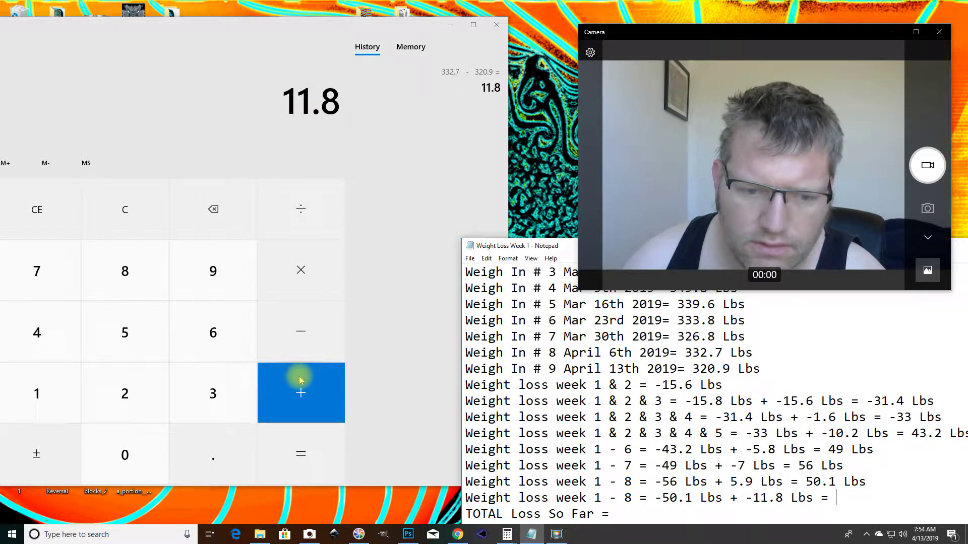
Step: Add 50.1 to 11.8 in Calculator to get the 61.9 Lbs running total
{"action": "left_click", "coordinate": [240, 25]}
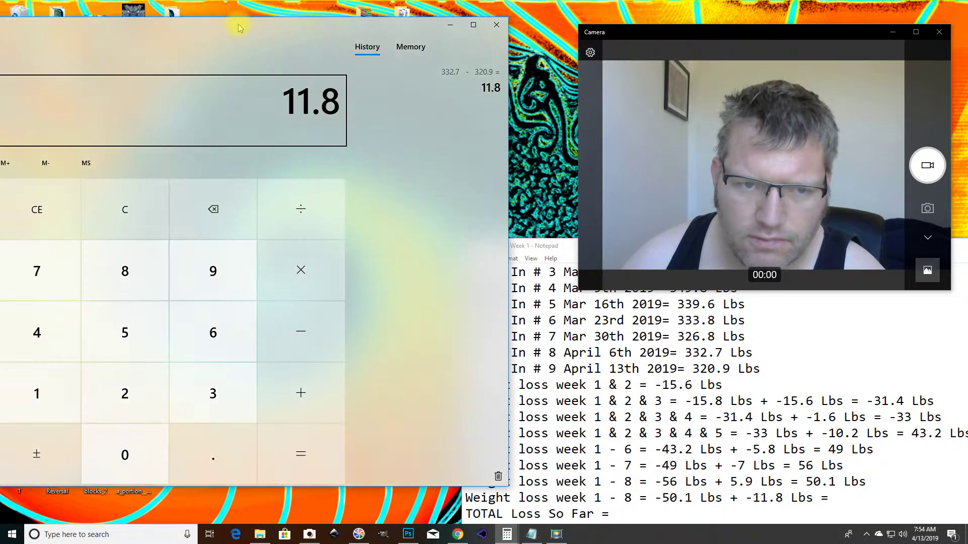
{"action": "key", "text": "plus"}
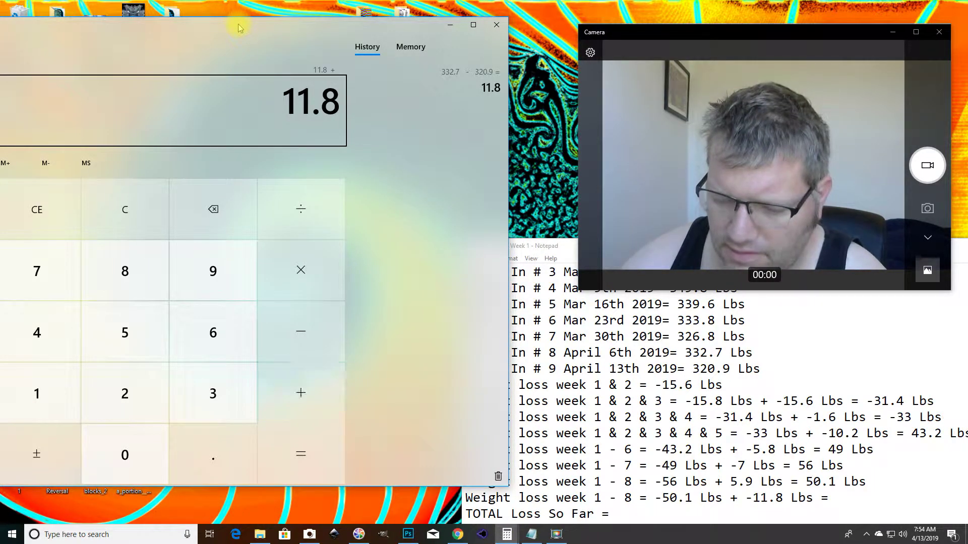
{"action": "type", "text": "50."}
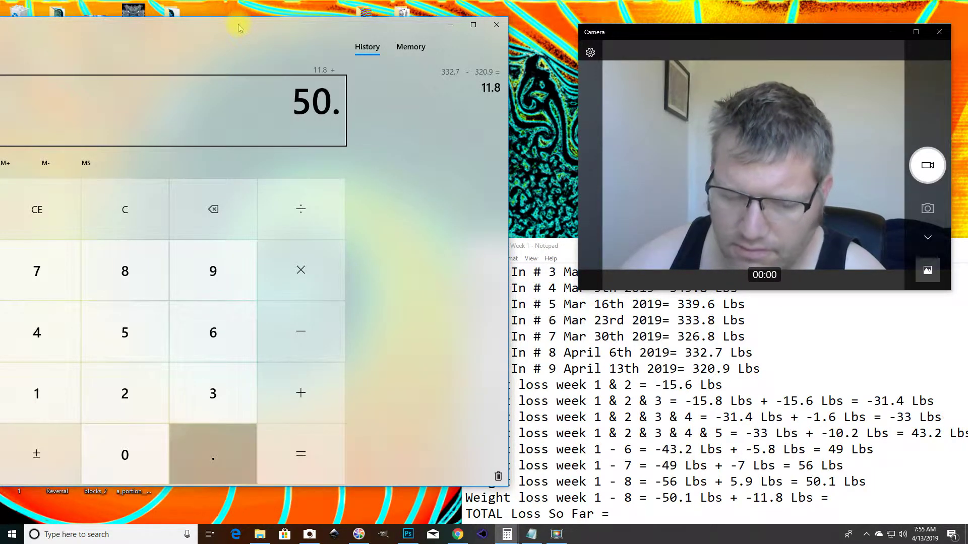
{"action": "type", "text": "1"}
{"action": "key", "text": "Return"}
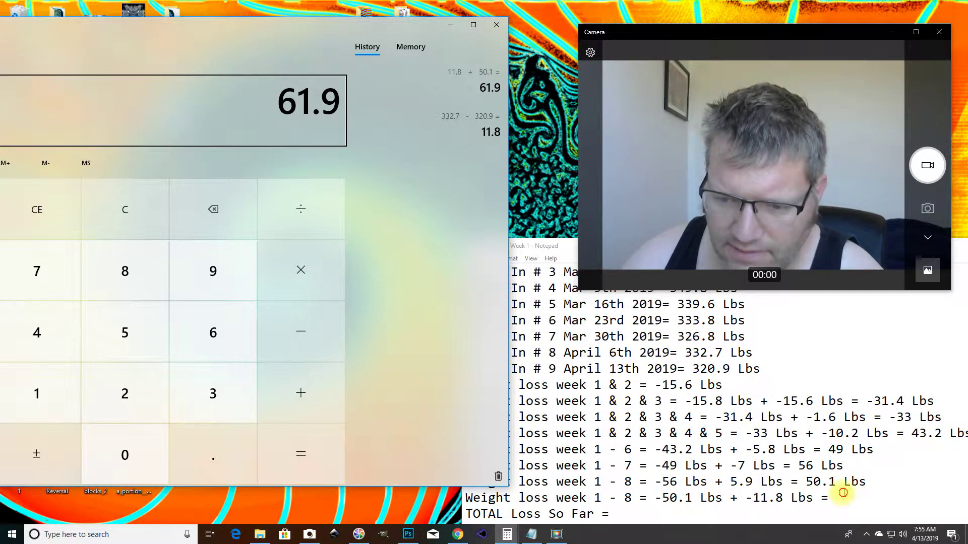
{"action": "left_click", "coordinate": [843, 496]}
Step: Type '61.9 Lbs' to end the week 1 - 8 line and after 'TOTAL Loss So Far ='
{"action": "type", "text": "61.9"}
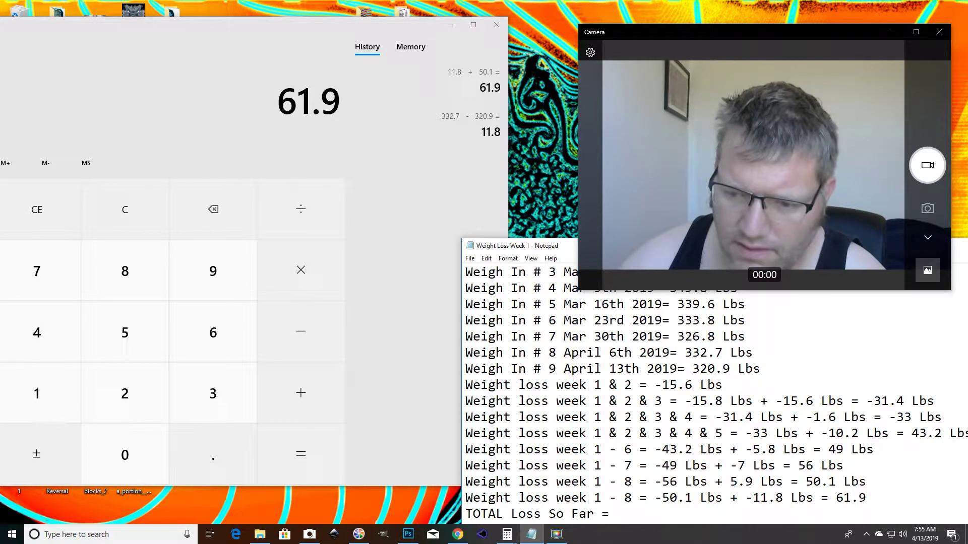
{"action": "type", "text": " L"}
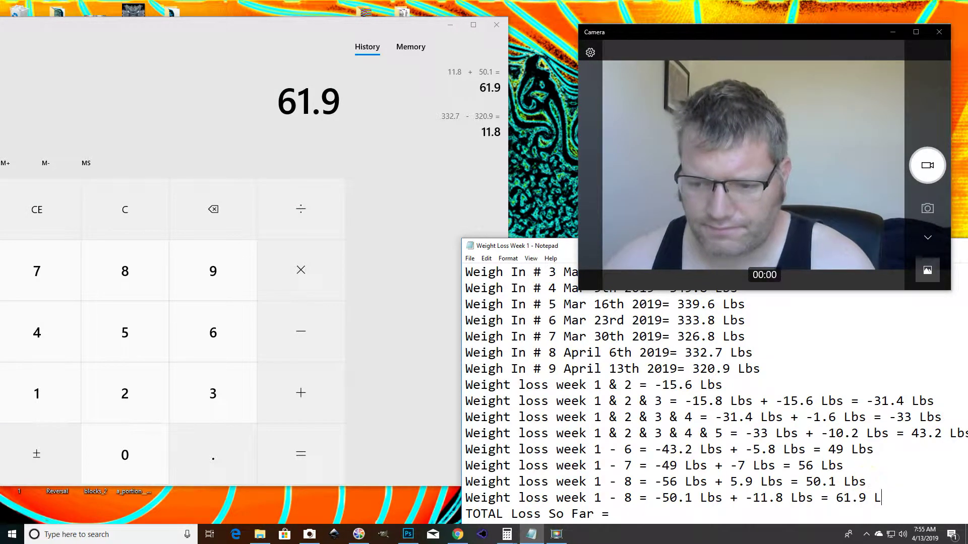
{"action": "type", "text": "bs"}
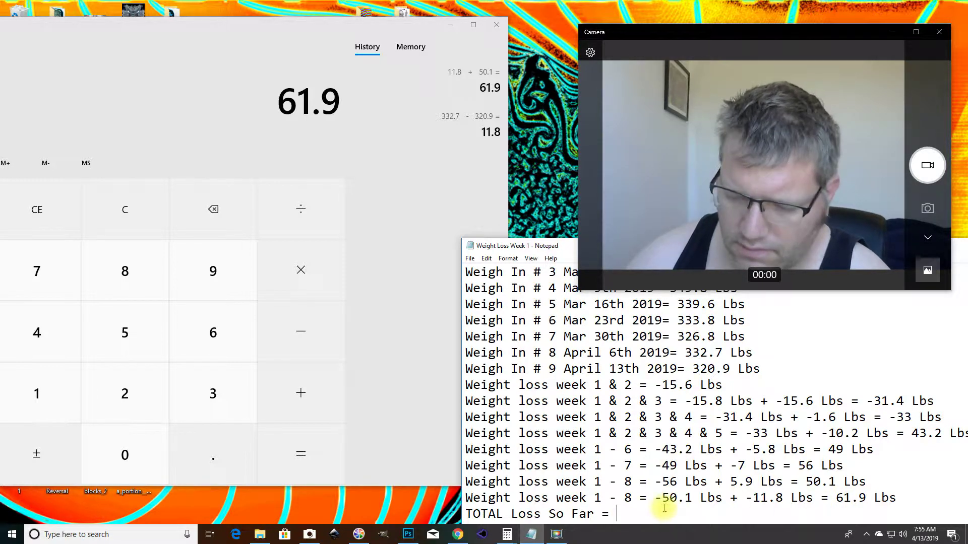
{"action": "type", "text": "61.9"}
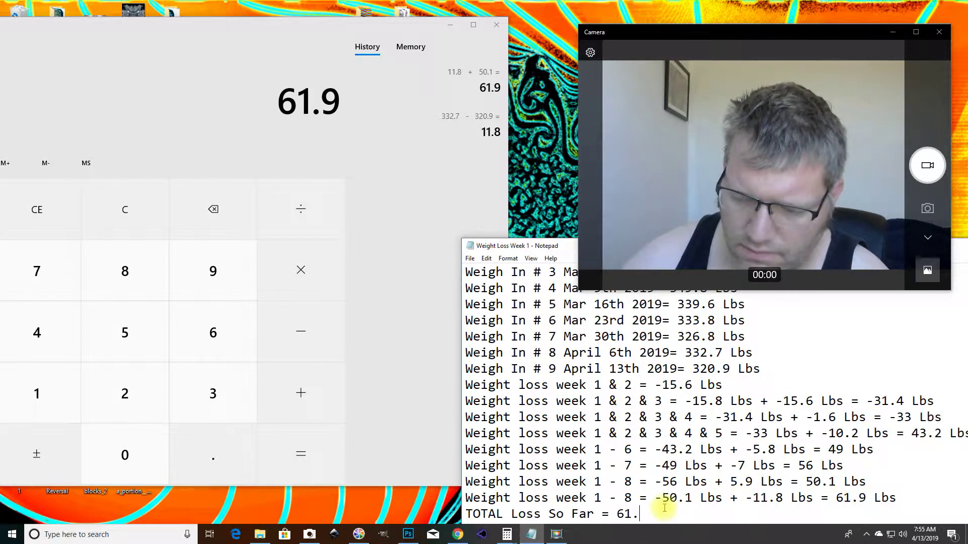
{"action": "type", "text": " Lbs"}
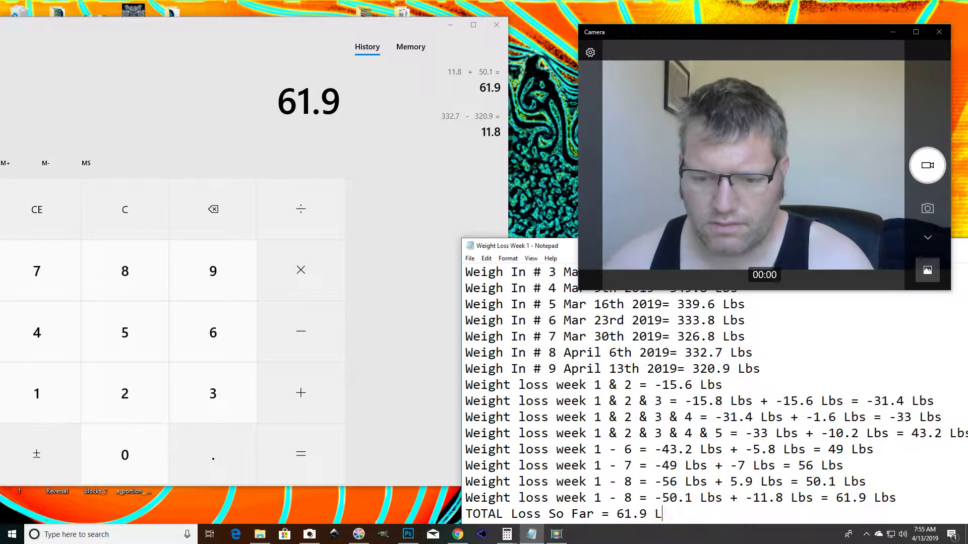